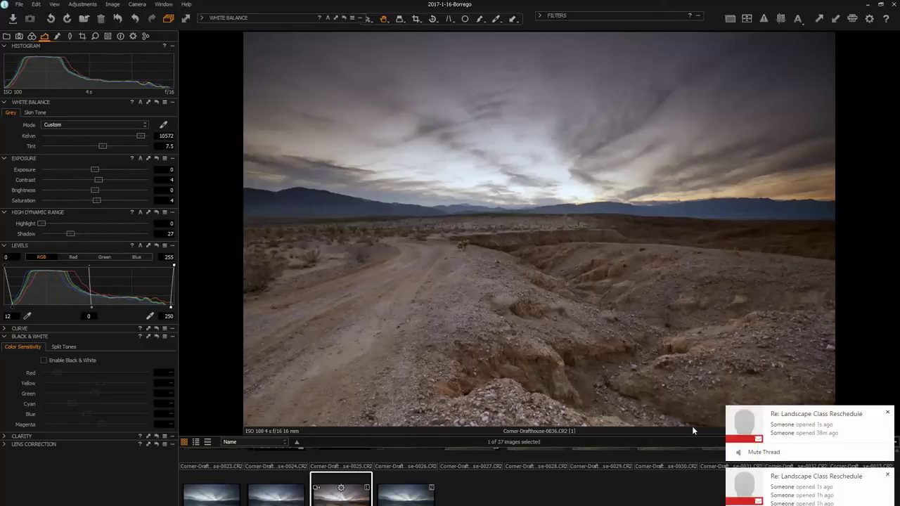
Dismiss the two notifications and view the unedited desert-road variant.
click(887, 412)
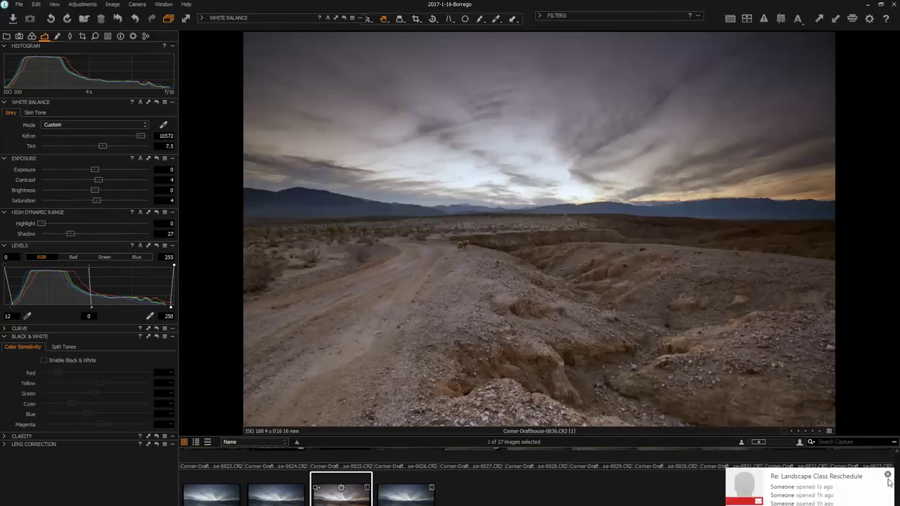
click(887, 476)
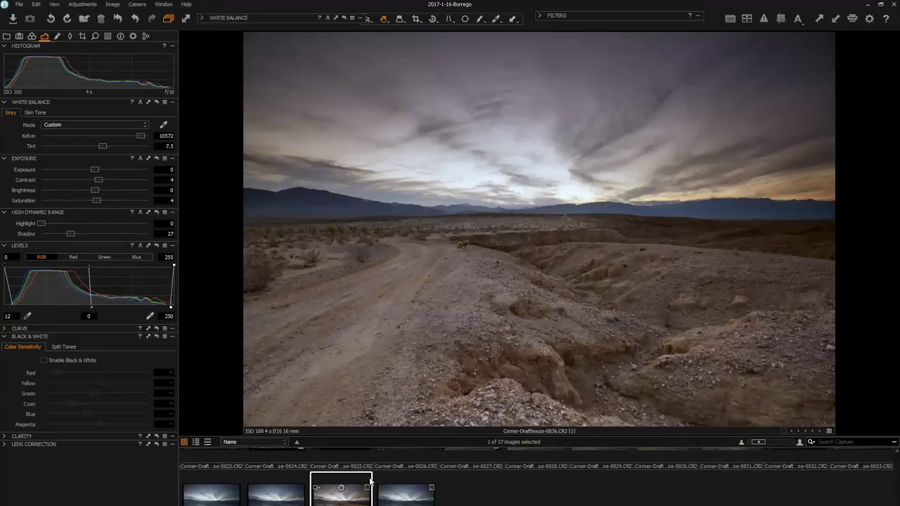
click(397, 492)
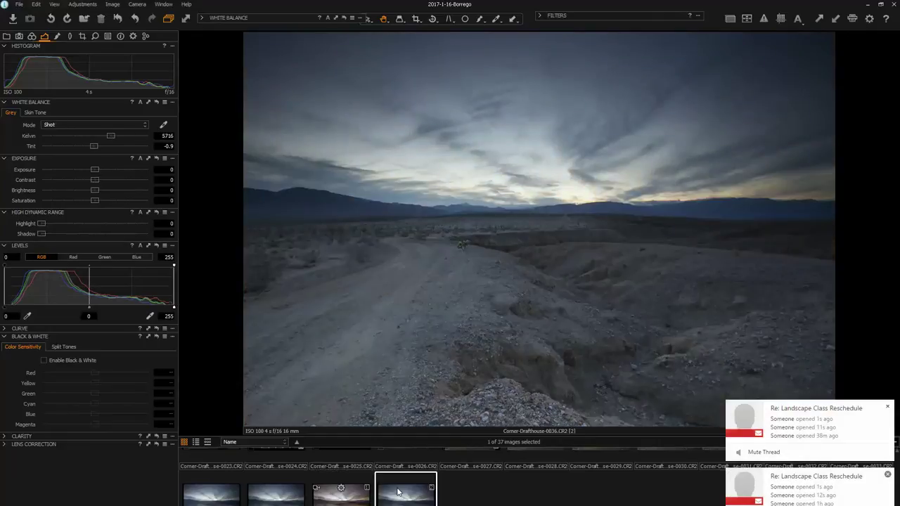
Dismiss the new notifications and scroll the filmstrip up toward the canyon shots.
click(887, 407)
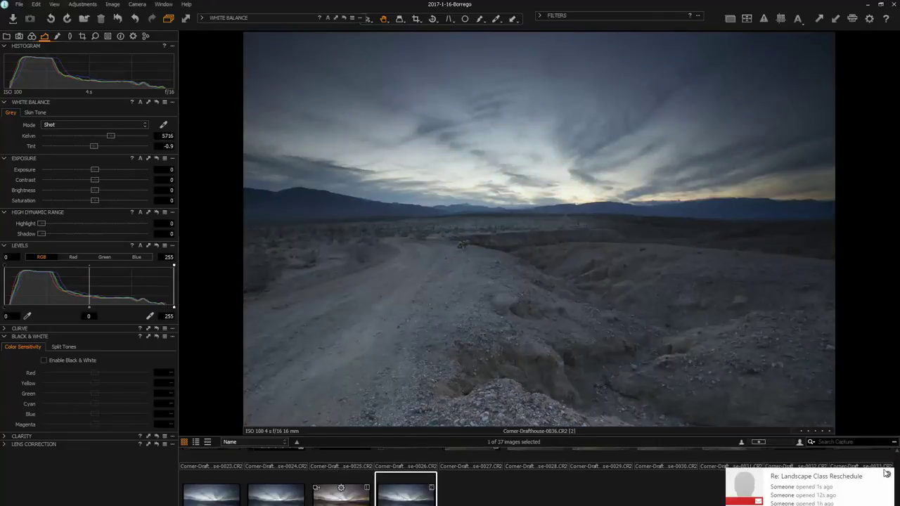
click(887, 474)
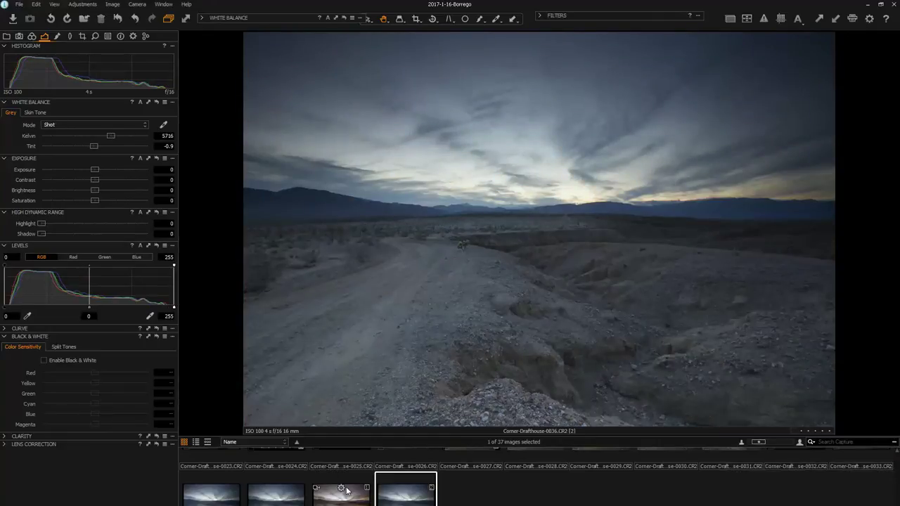
scroll(346, 493, up, 2)
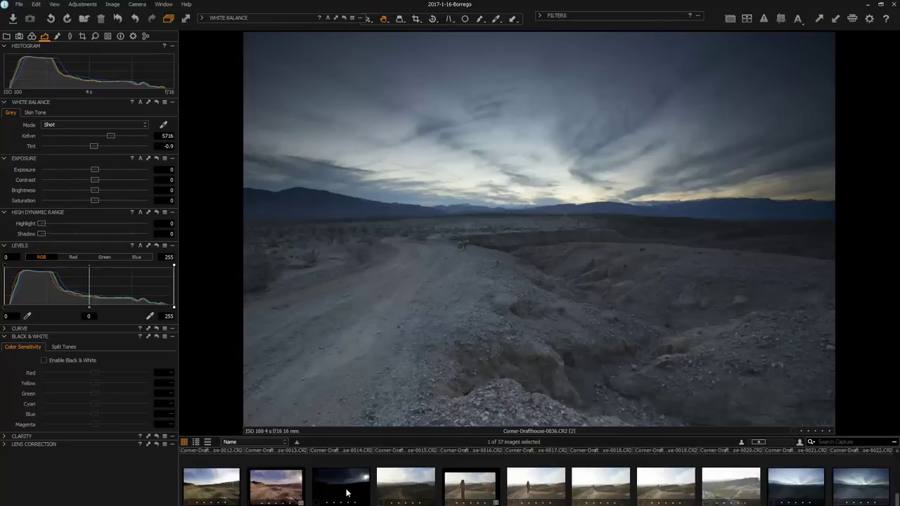
scroll(407, 482, up, 1)
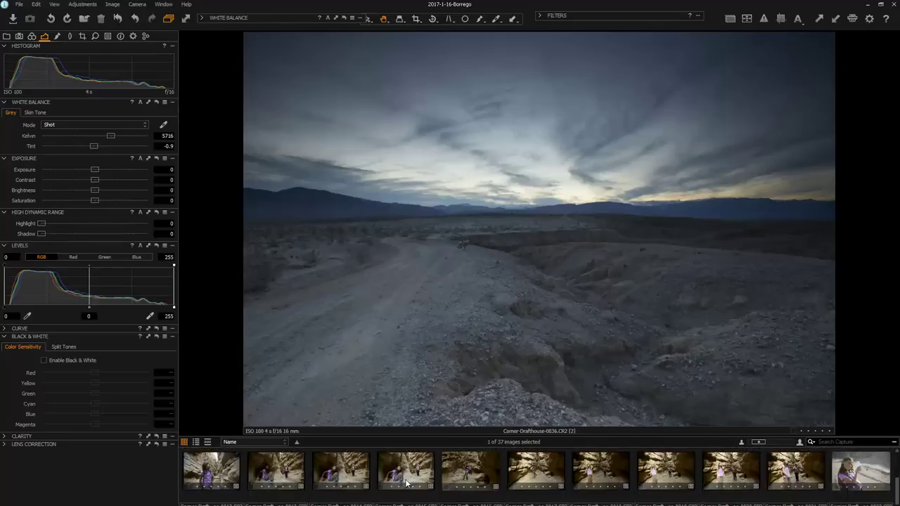
scroll(530, 482, up, 1)
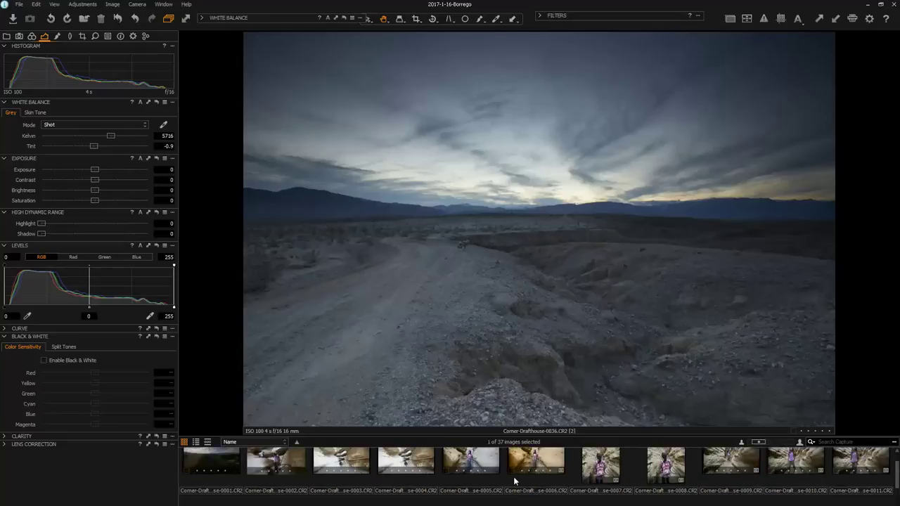
Browse canyon photos 0009, 0004, 0005, 0006 and 0007, then scroll the filmstrip back down.
click(724, 462)
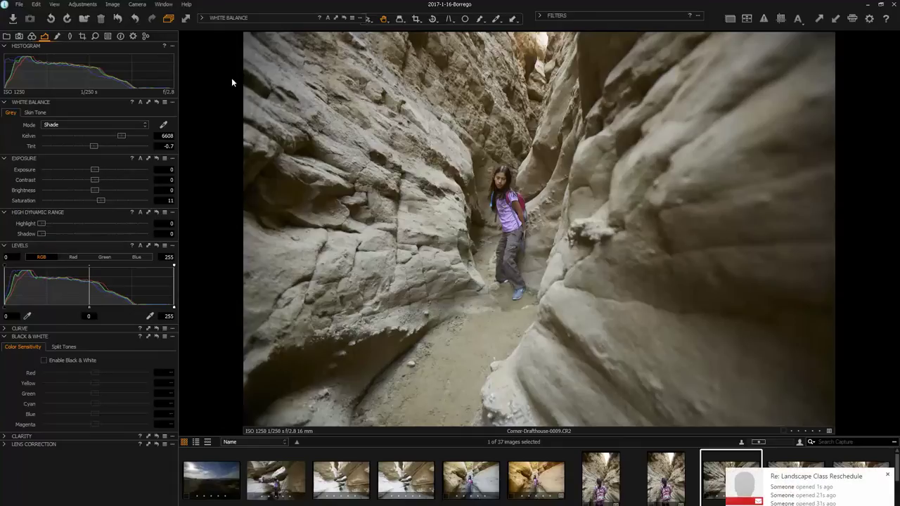
click(887, 476)
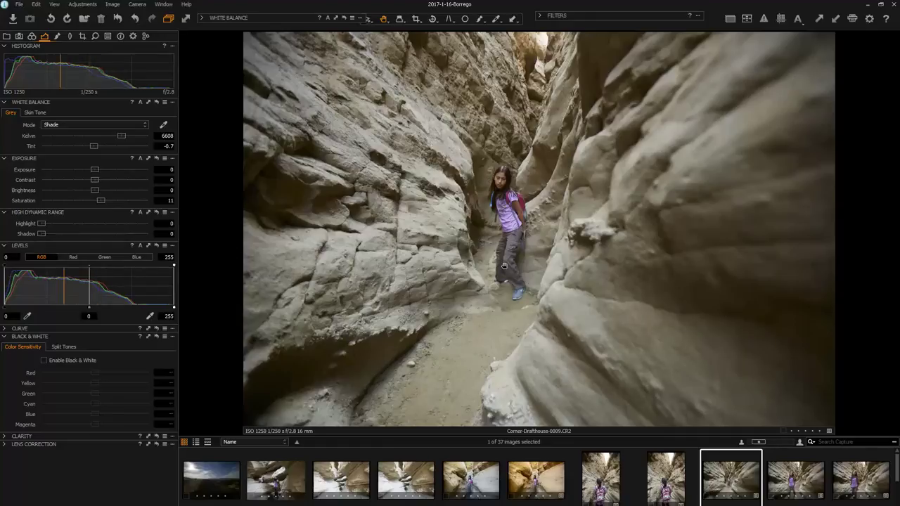
click(420, 478)
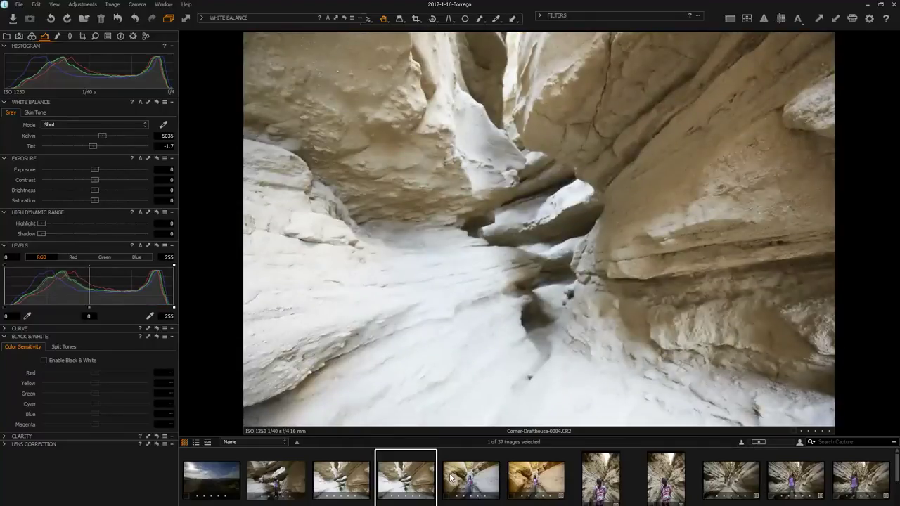
click(451, 478)
click(538, 480)
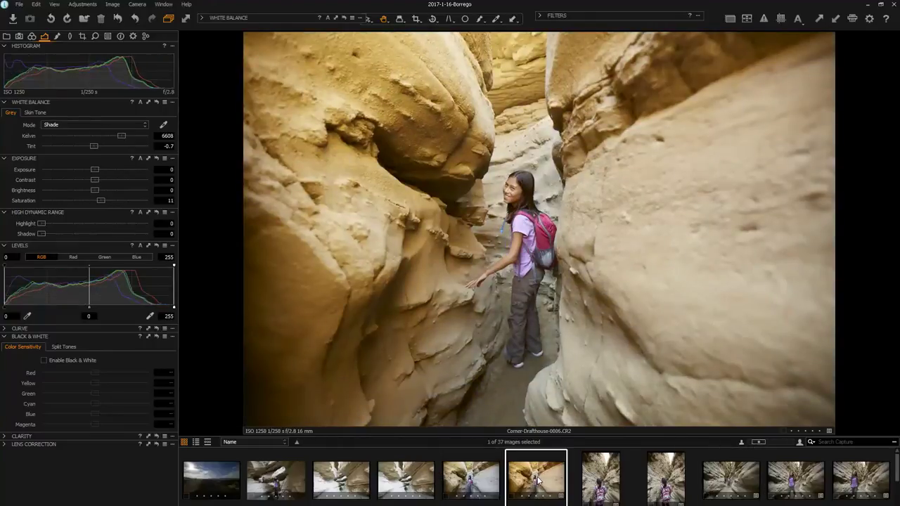
click(605, 479)
scroll(663, 477, down, 1)
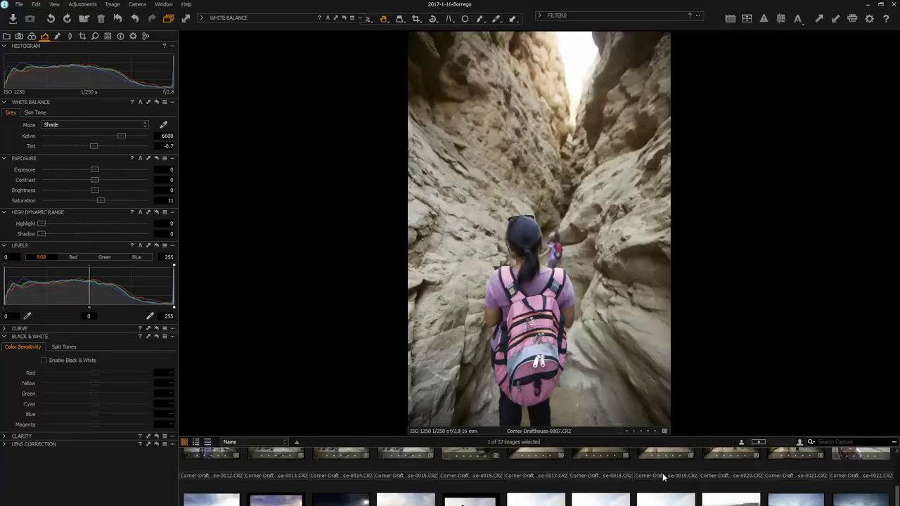
scroll(663, 477, down, 1)
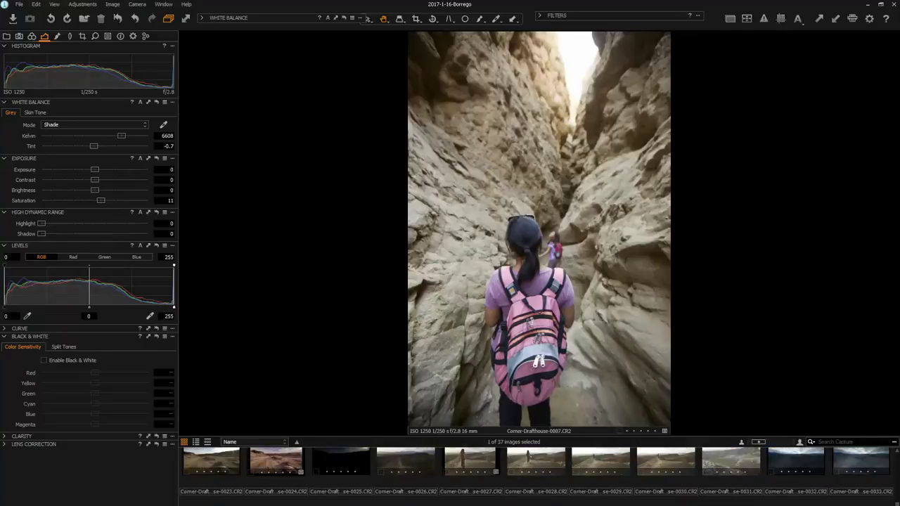
scroll(536, 475, down, 1)
click(405, 492)
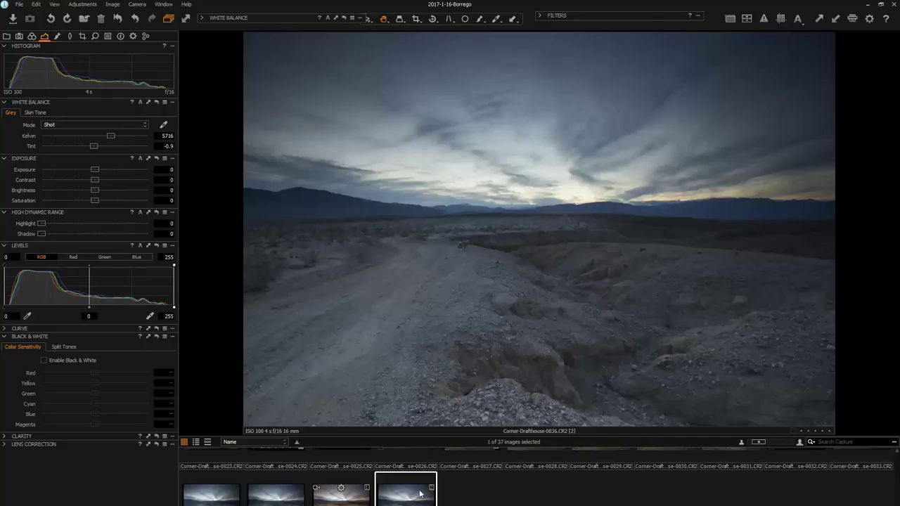
Show the warm edited desert-road variant from the filmstrip.
click(353, 497)
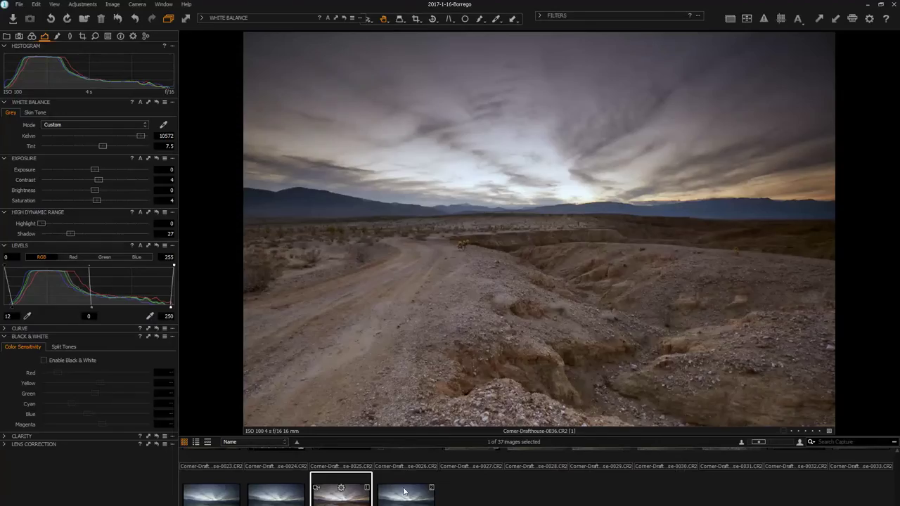
click(405, 492)
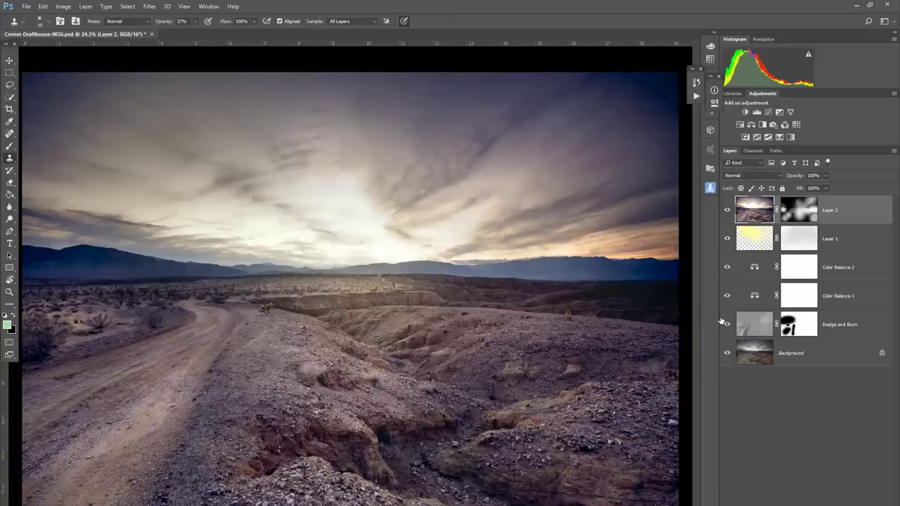
Hide Layer 2, Layer 1 and both Color Balance layers, then compare Dodge and Burn on and off.
drag(729, 210, 728, 325)
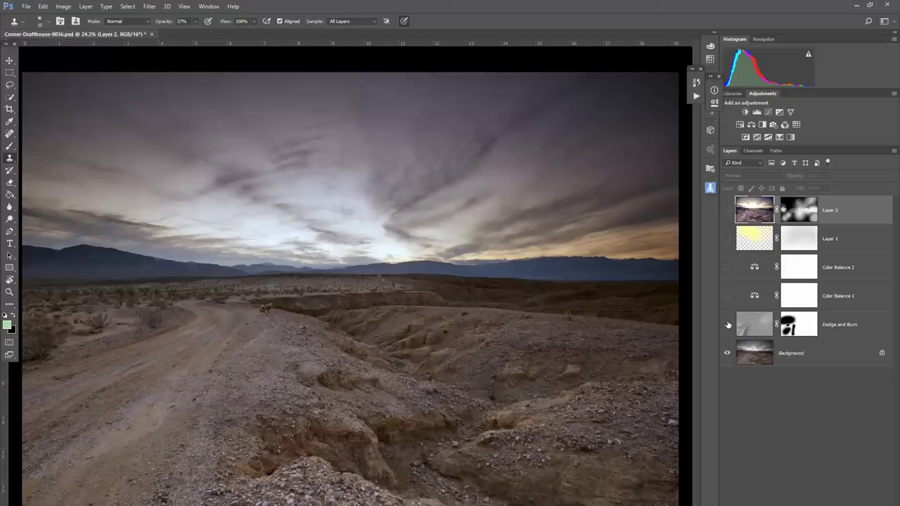
click(728, 324)
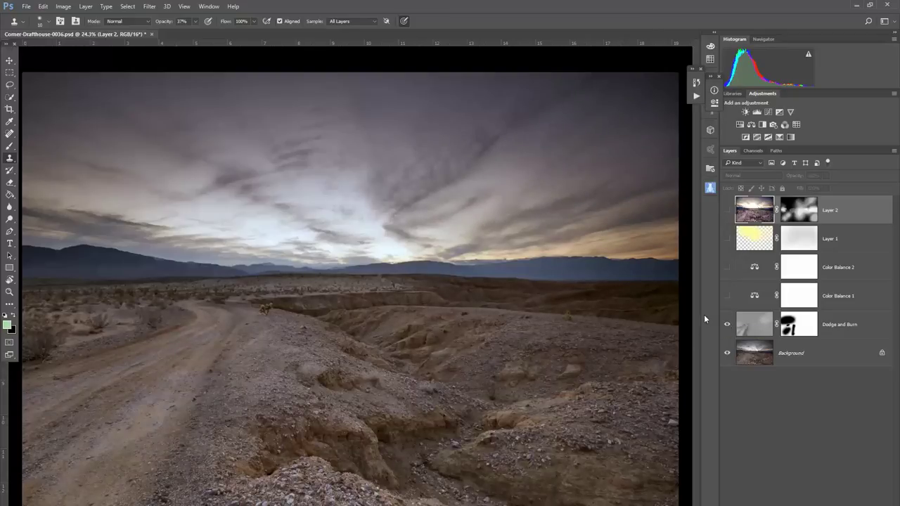
click(728, 324)
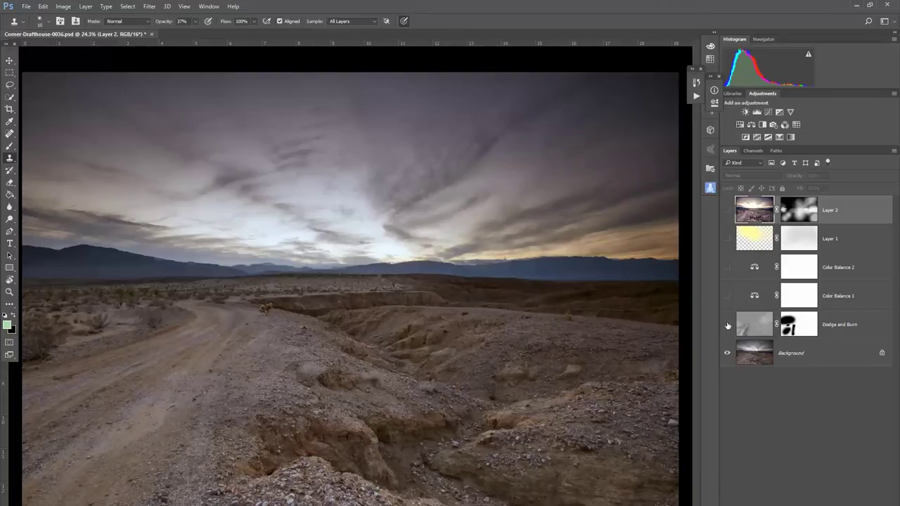
click(727, 325)
click(727, 325)
click(727, 325)
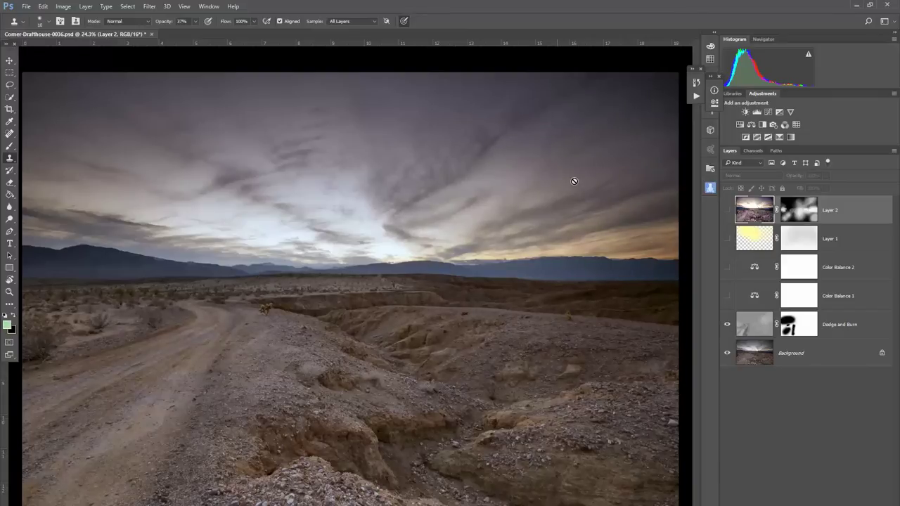
click(727, 326)
click(727, 326)
Show Color Balance 1 and review its Highlights and Shadows values in Properties.
click(728, 296)
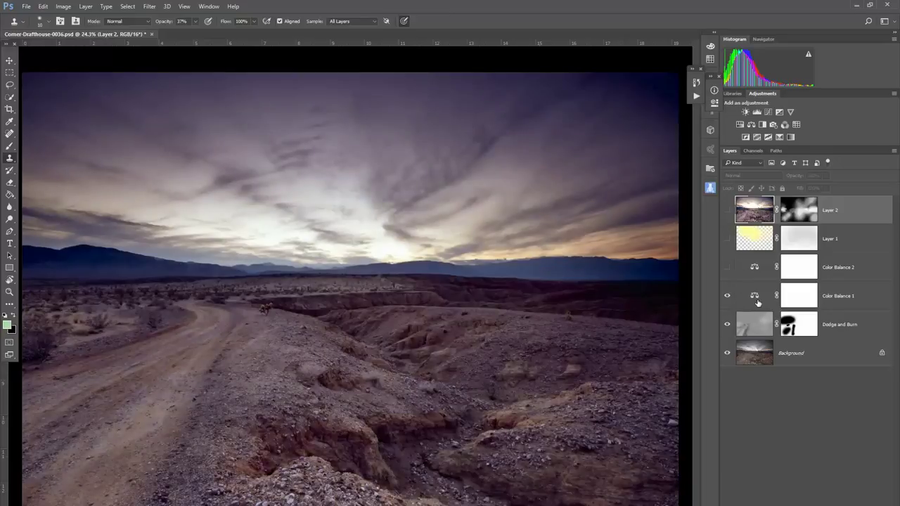
double_click(753, 296)
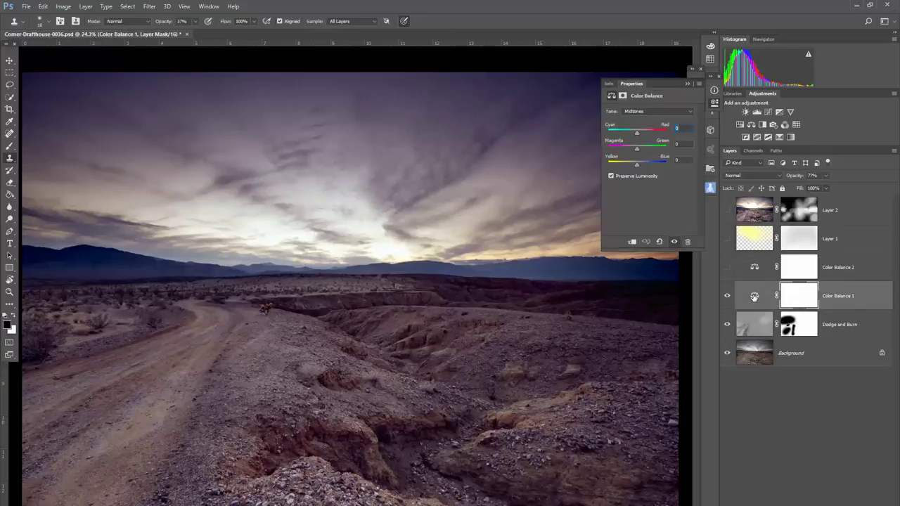
click(634, 111)
click(637, 128)
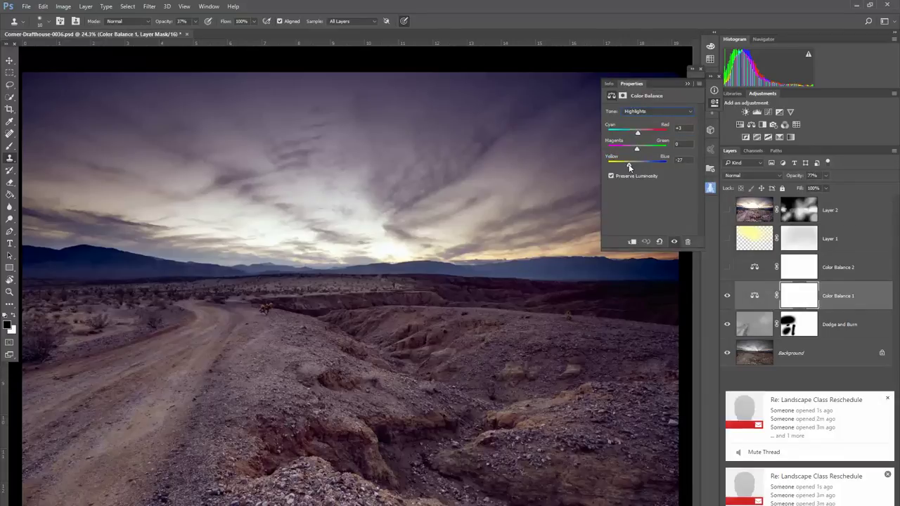
click(631, 111)
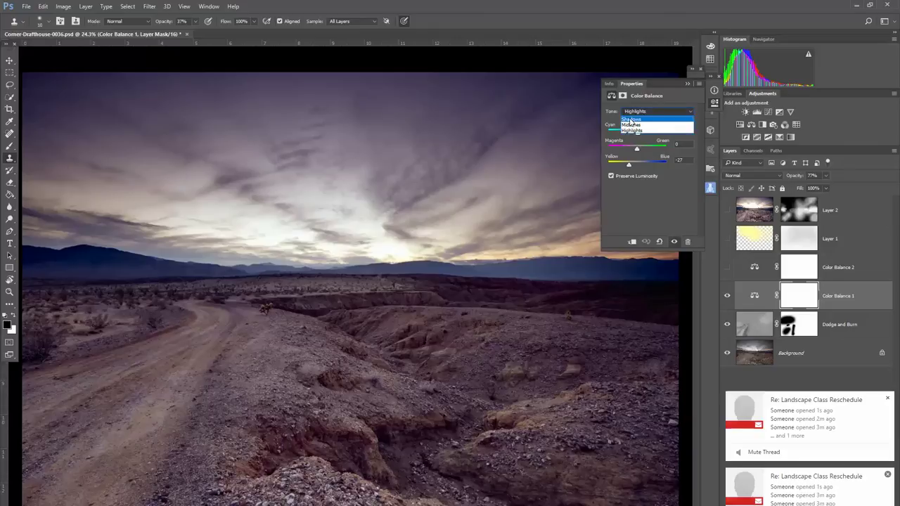
click(632, 120)
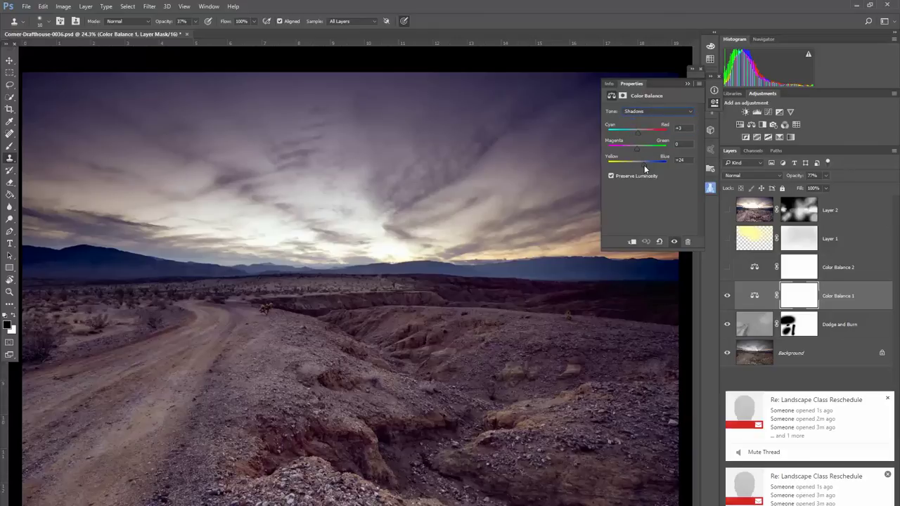
click(687, 84)
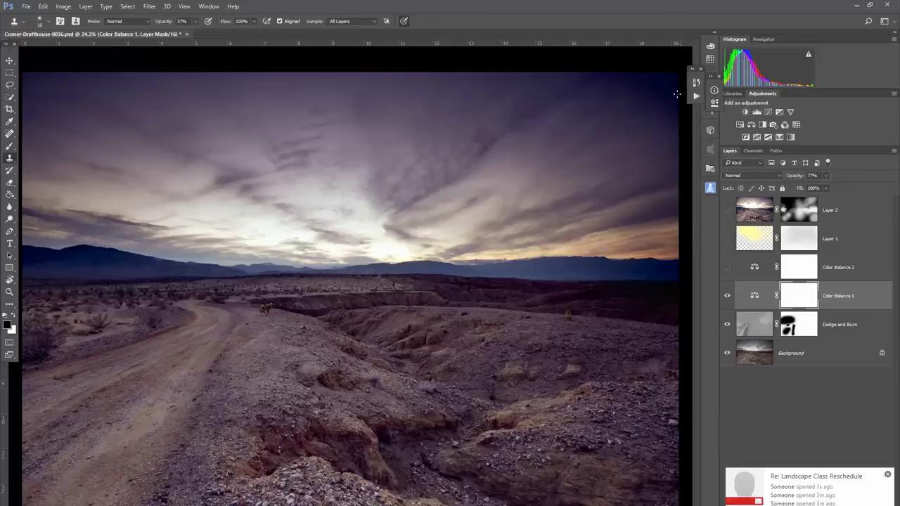
Compare Color Balance 1 off and on, then make Color Balance 2 visible.
click(727, 296)
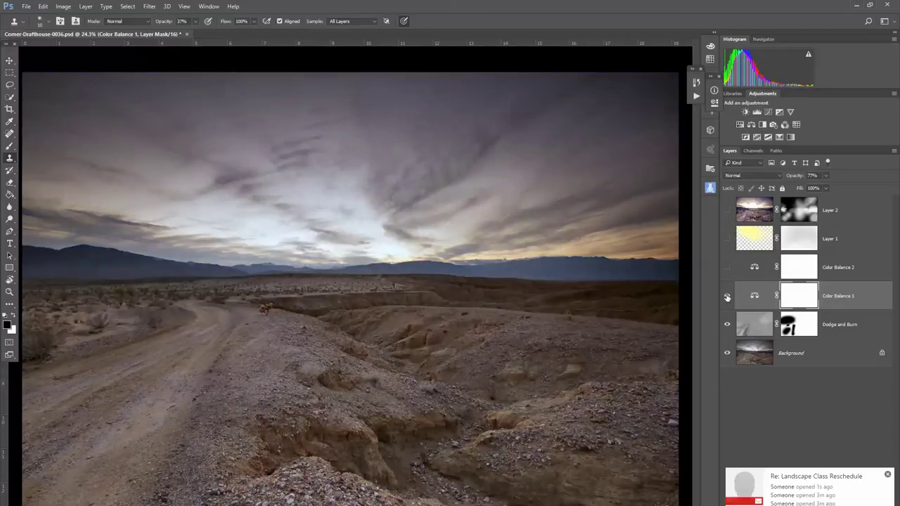
click(727, 296)
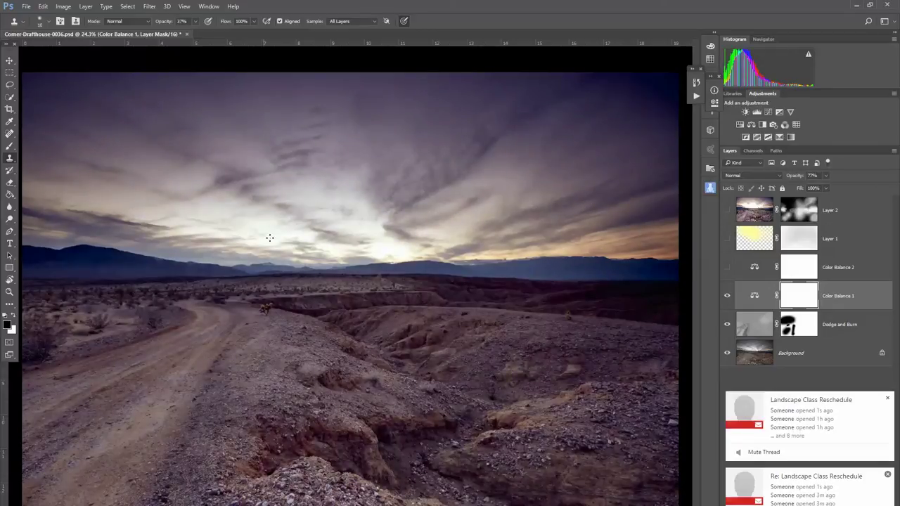
click(727, 267)
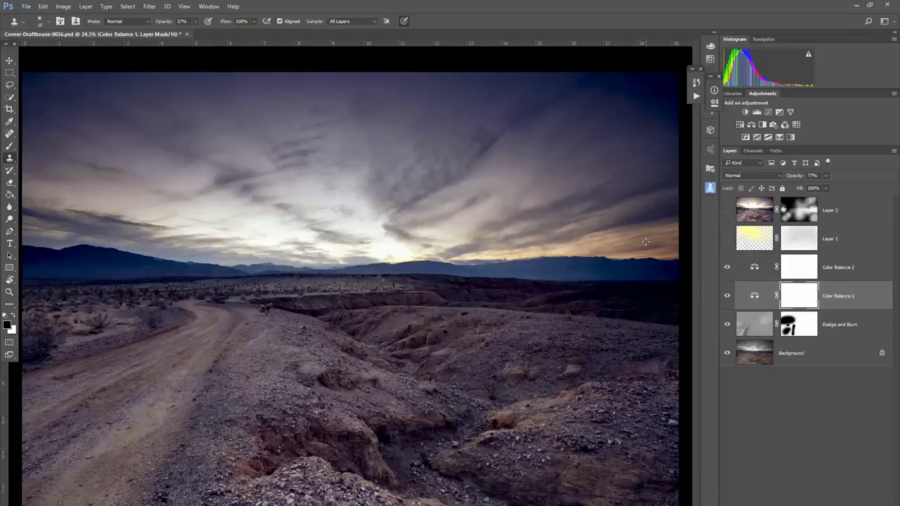
Show Layer 1's yellow sky glow, comparing it off and on twice.
click(725, 239)
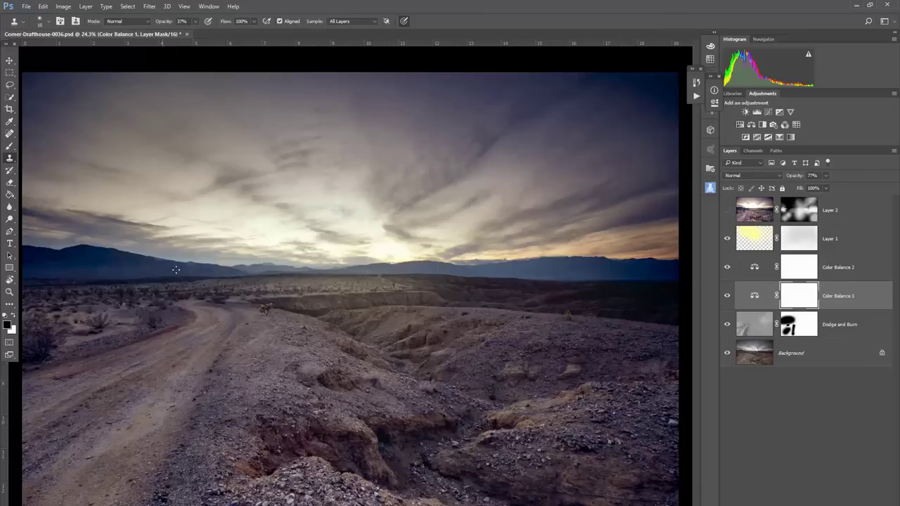
click(726, 239)
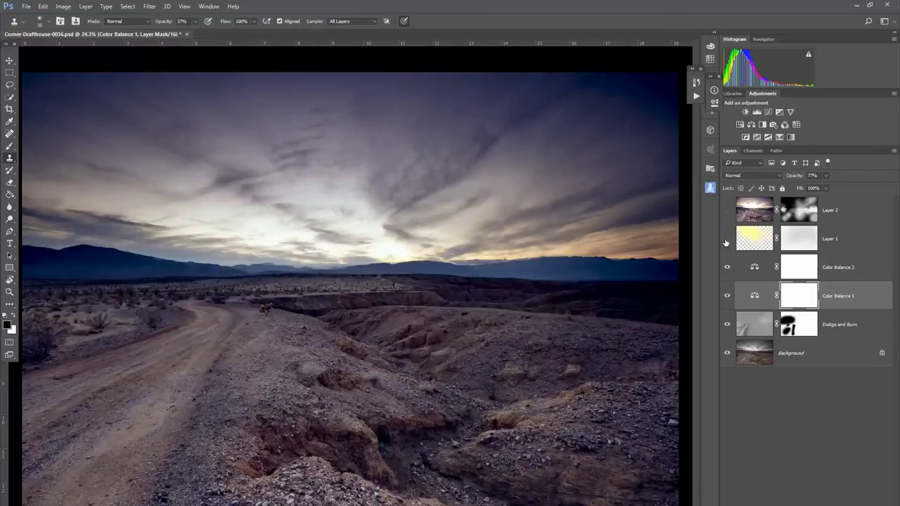
click(726, 240)
click(726, 240)
click(726, 240)
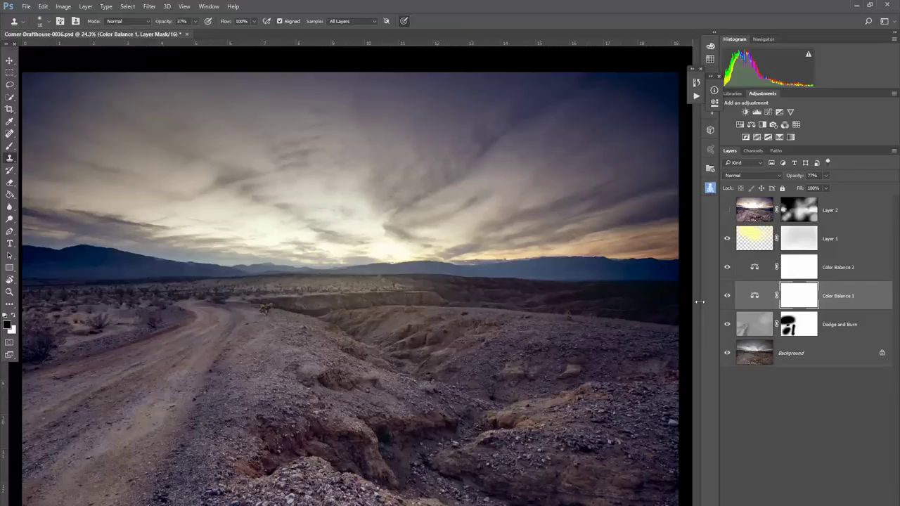
Compare Layer 1's glow off and on, then make Layer 2 visible above it.
click(726, 239)
click(727, 239)
click(727, 239)
click(726, 239)
click(725, 211)
Compare Layer 2's brightening on and off twice, leaving it hidden.
click(726, 212)
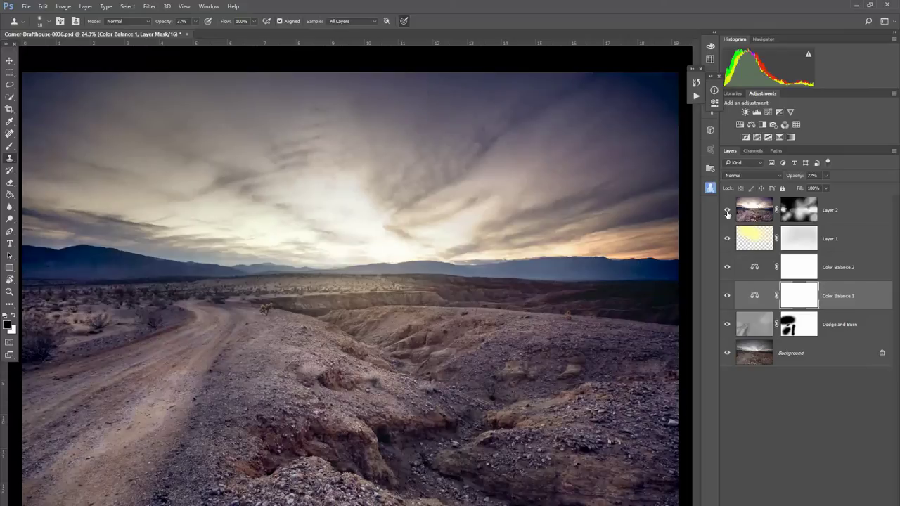
click(727, 213)
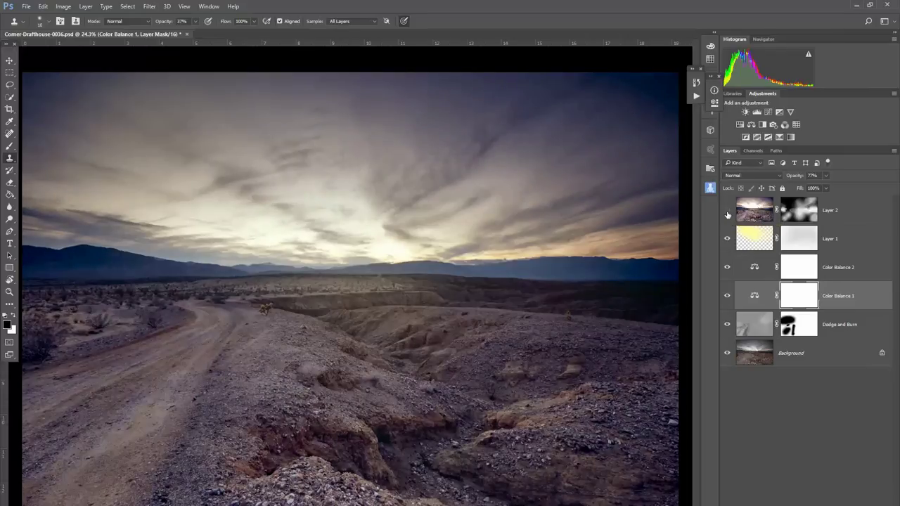
click(727, 213)
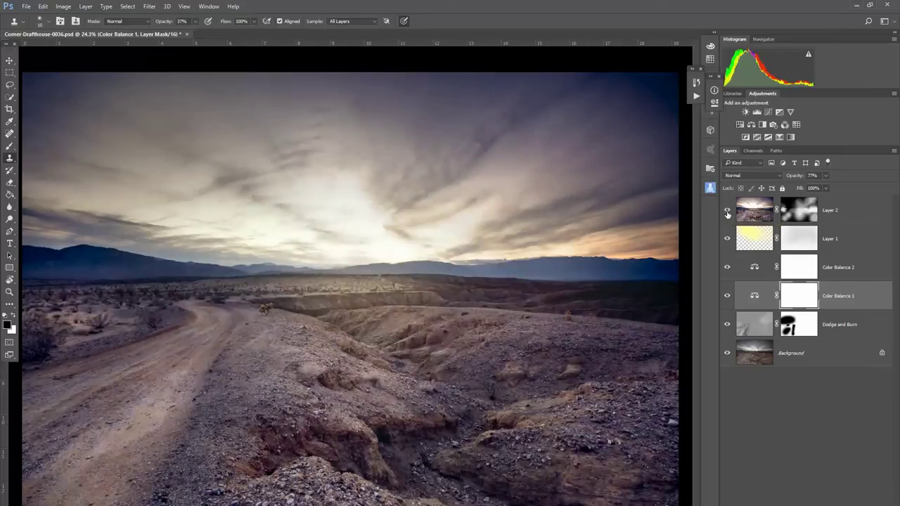
click(728, 213)
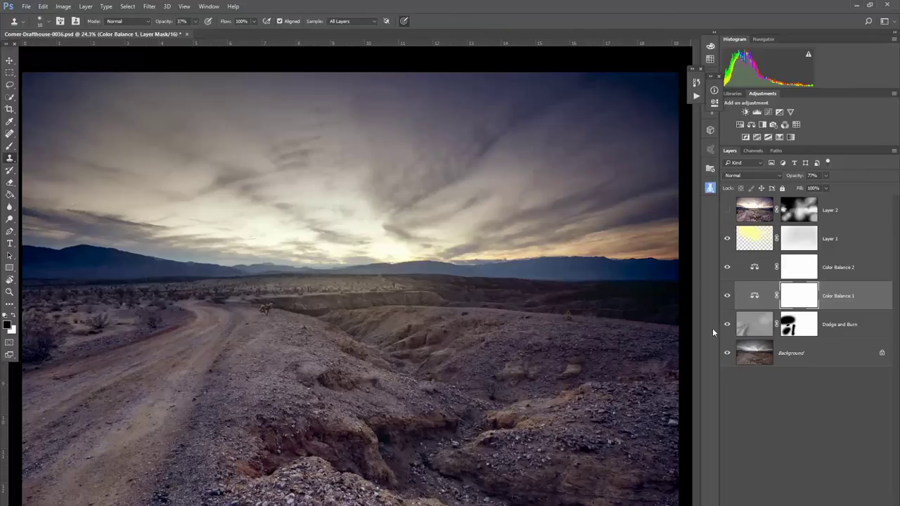
Show Layer 2 again and switch to Capture One's unedited raw with Alt+Tab.
click(727, 209)
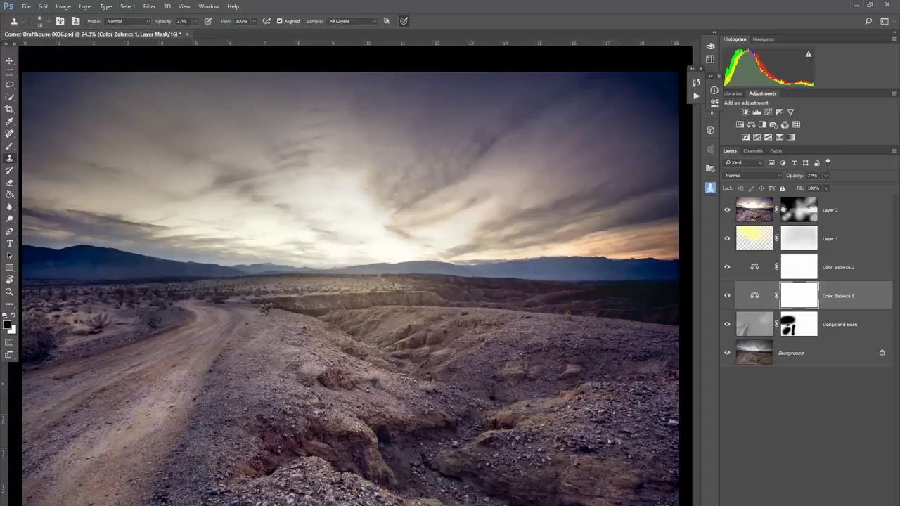
key(alt+Tab)
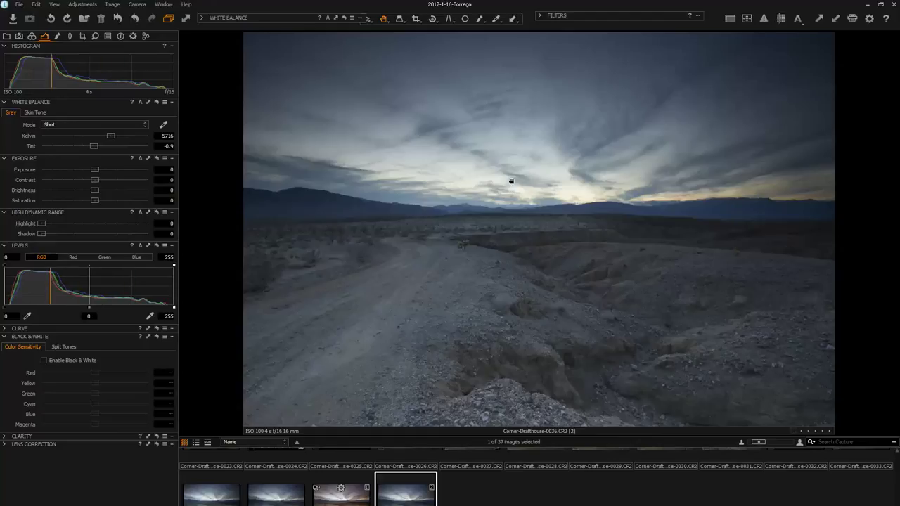
Zoom the raw to 100% on the road and cactus, then return to the full-frame view.
click(443, 232)
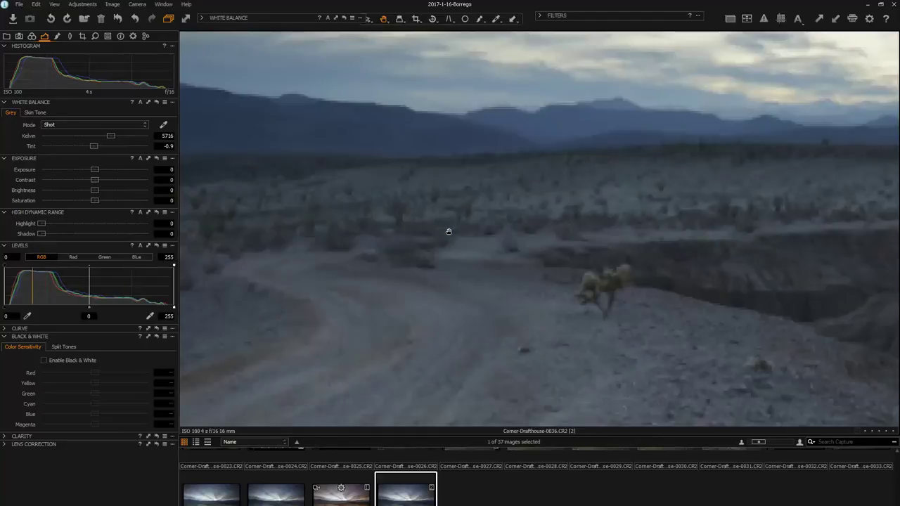
click(577, 213)
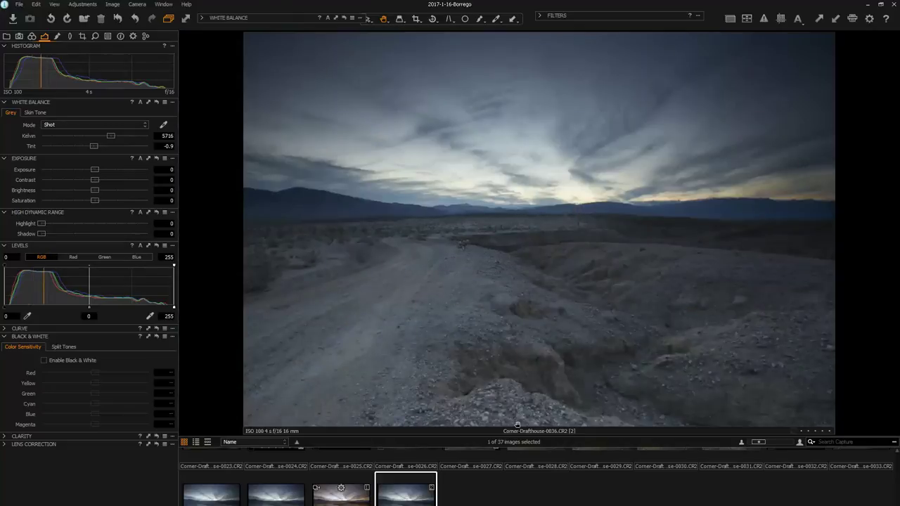